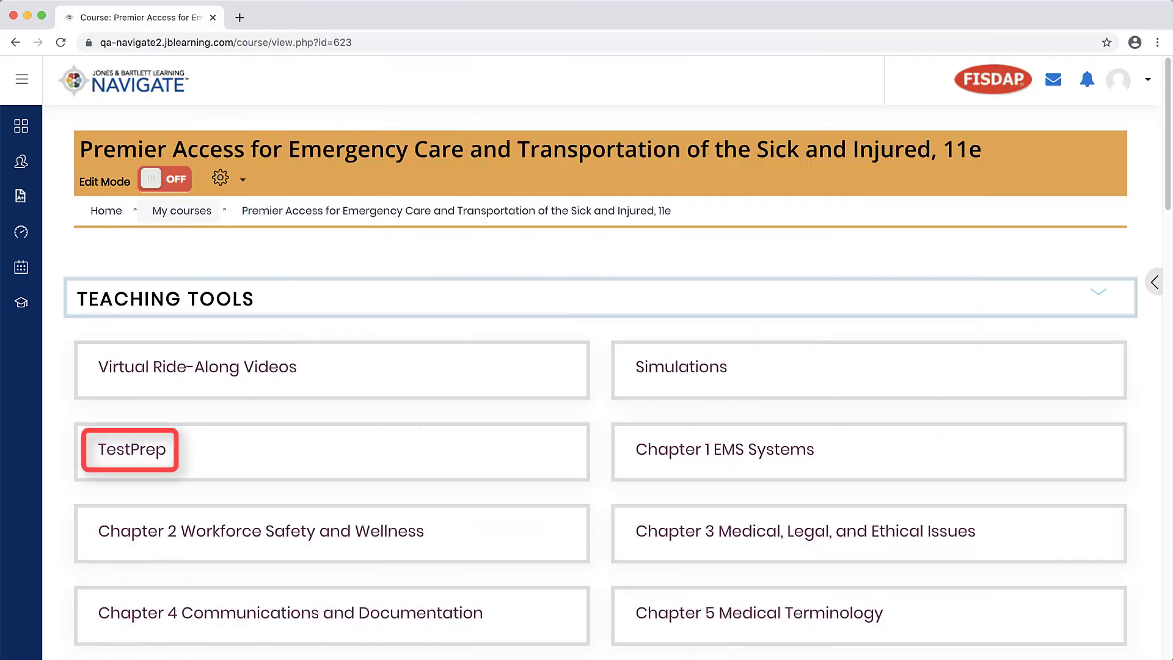
# Open the course's TestPrep section under Teaching Tools and launch Navigate TestPrep in a new tab.
pyautogui.click(154, 455)
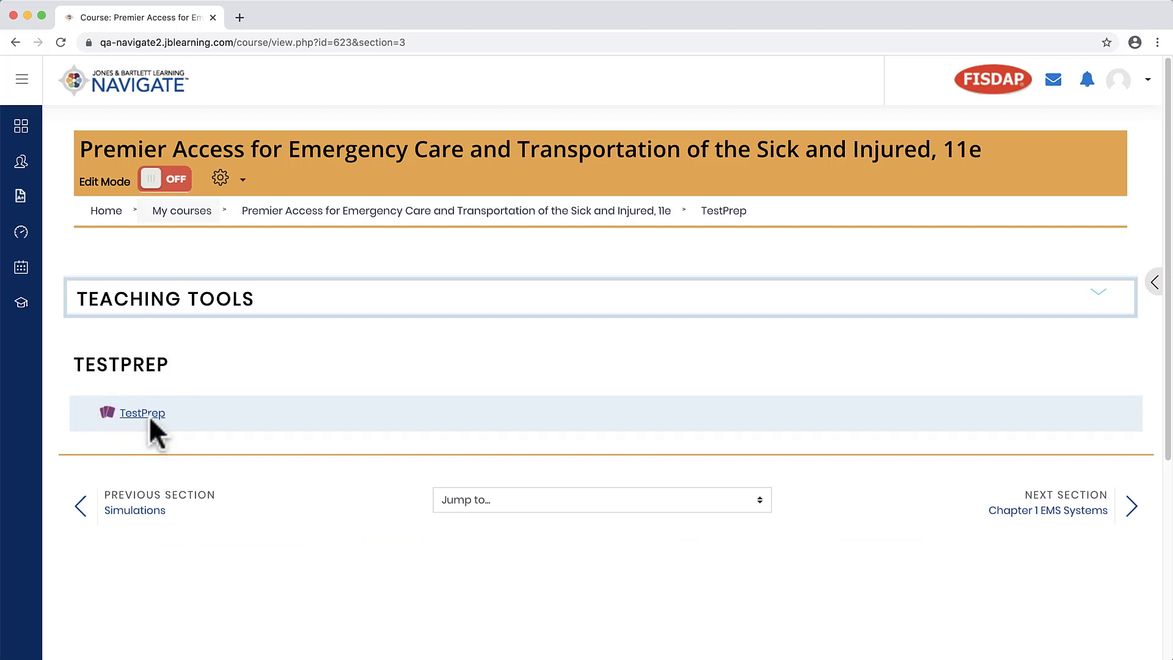
pyautogui.click(147, 415)
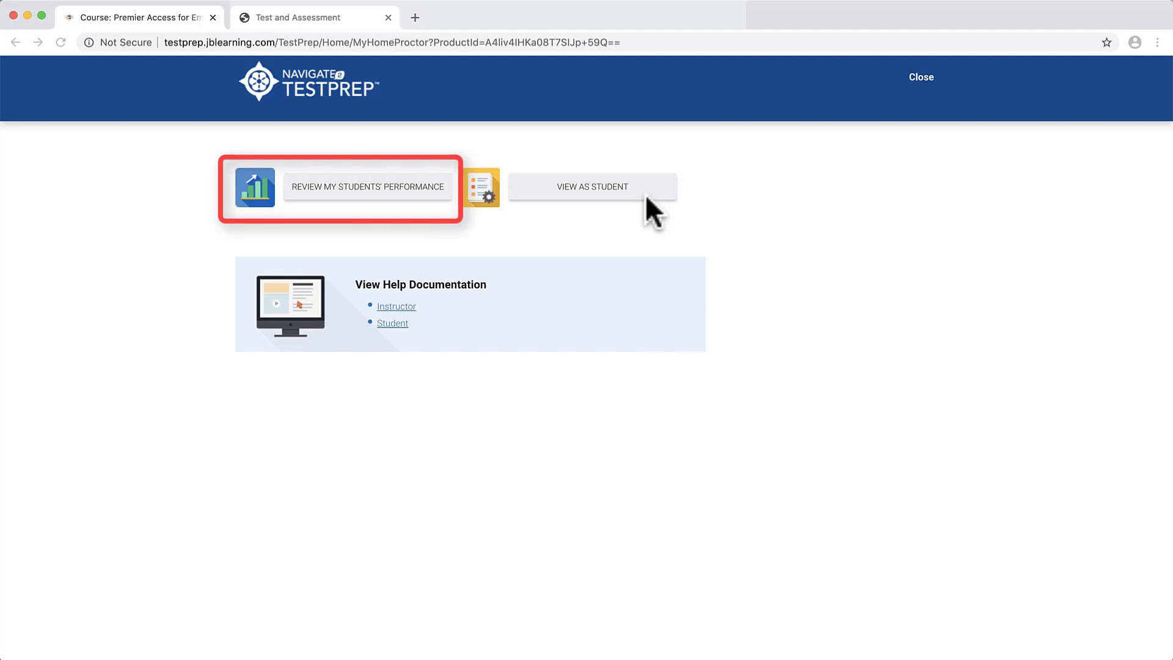
# Open Review My Students' Performance to list the 5 students' practice tests and average scores.
pyautogui.click(437, 196)
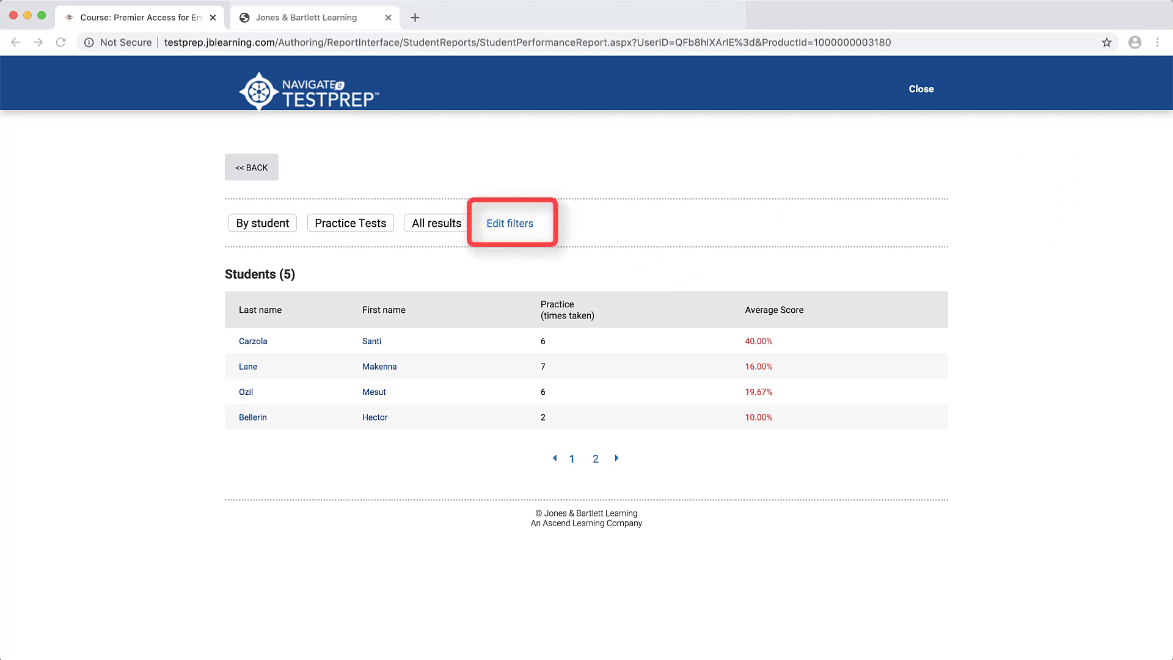
# Bring up the Edit filters options above the Students table.
pyautogui.click(516, 225)
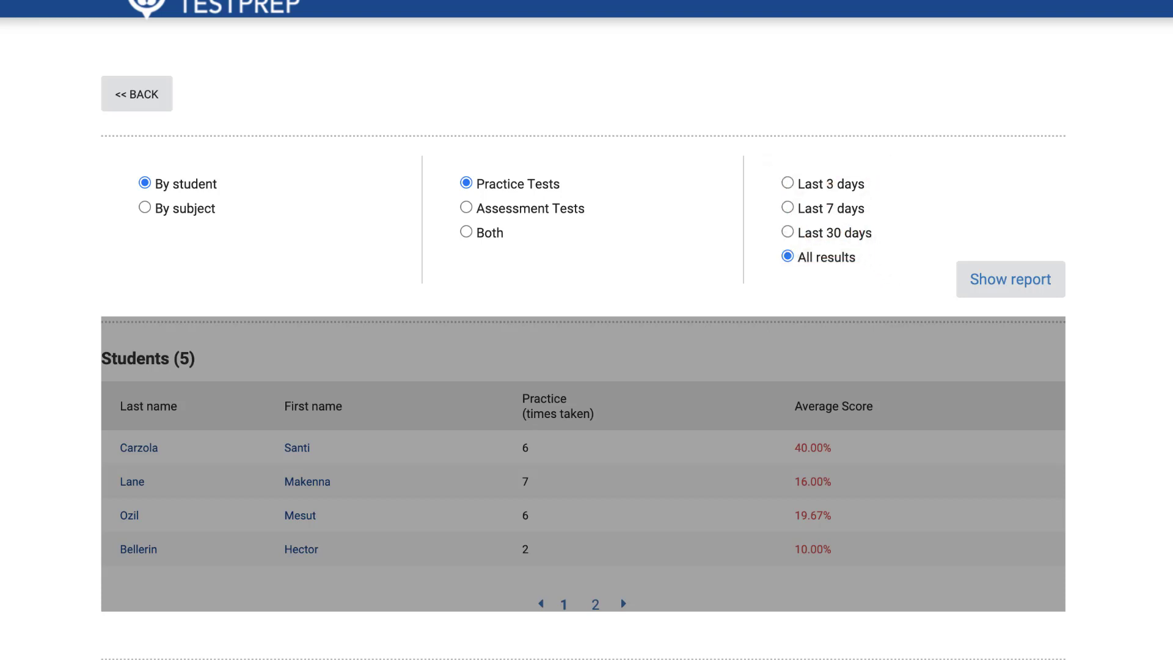
# Show the report with By student, Practice Tests and All results kept selected.
pyautogui.click(1046, 290)
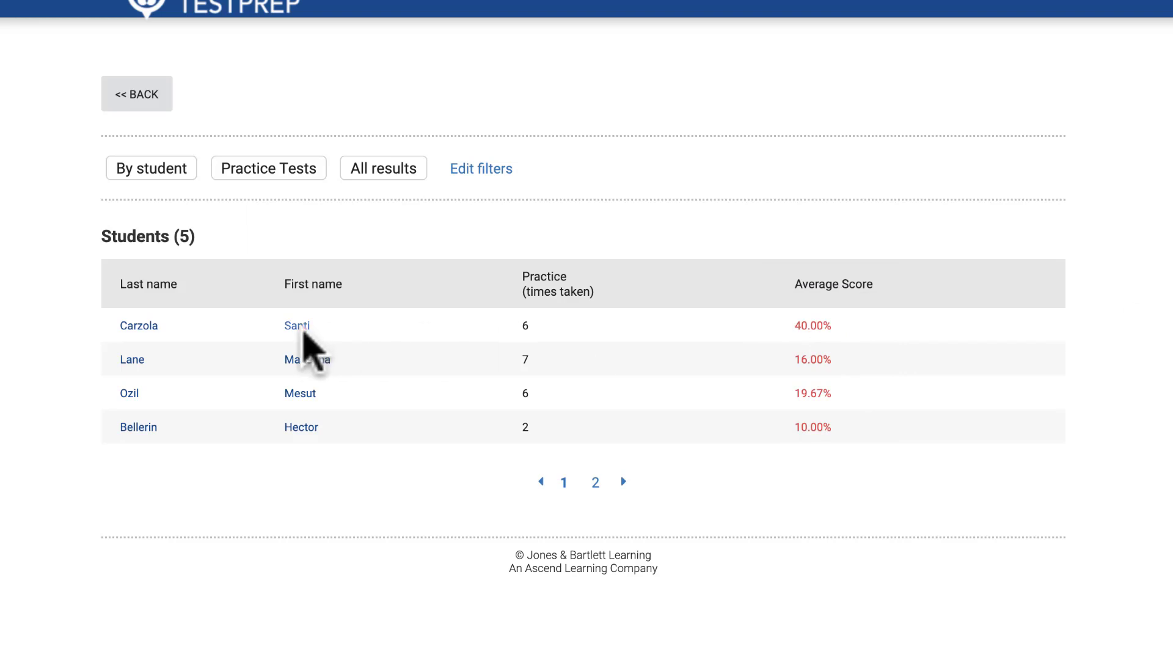
# Open the first student's individual report and view their assessment test results.
pyautogui.click(299, 327)
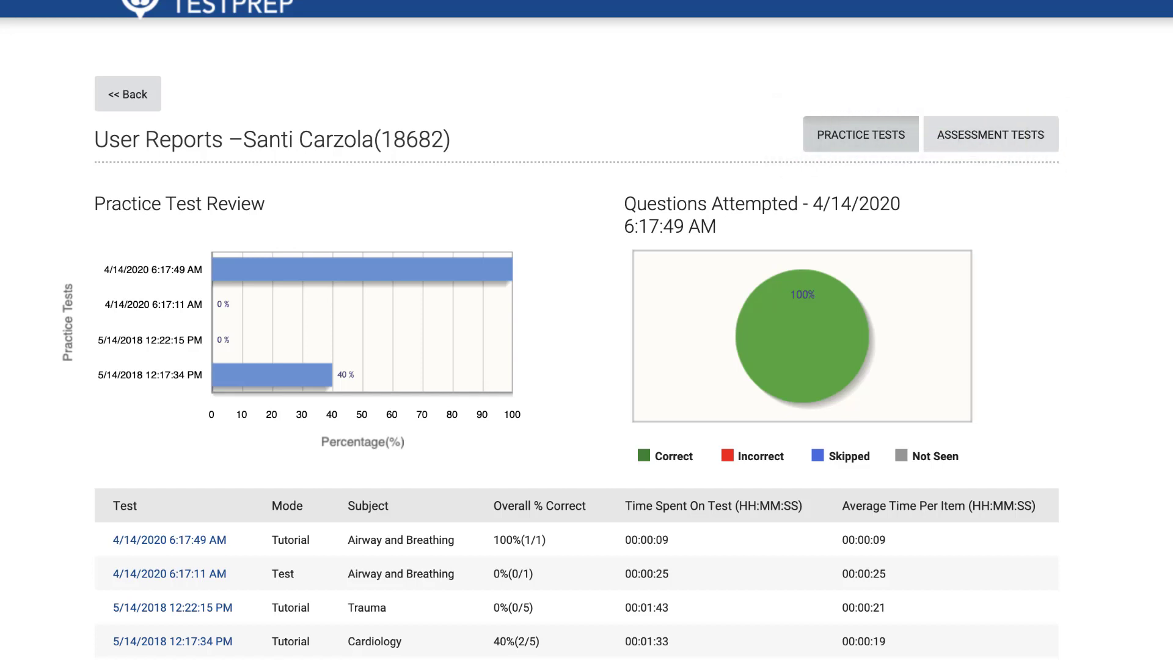
pyautogui.click(1031, 146)
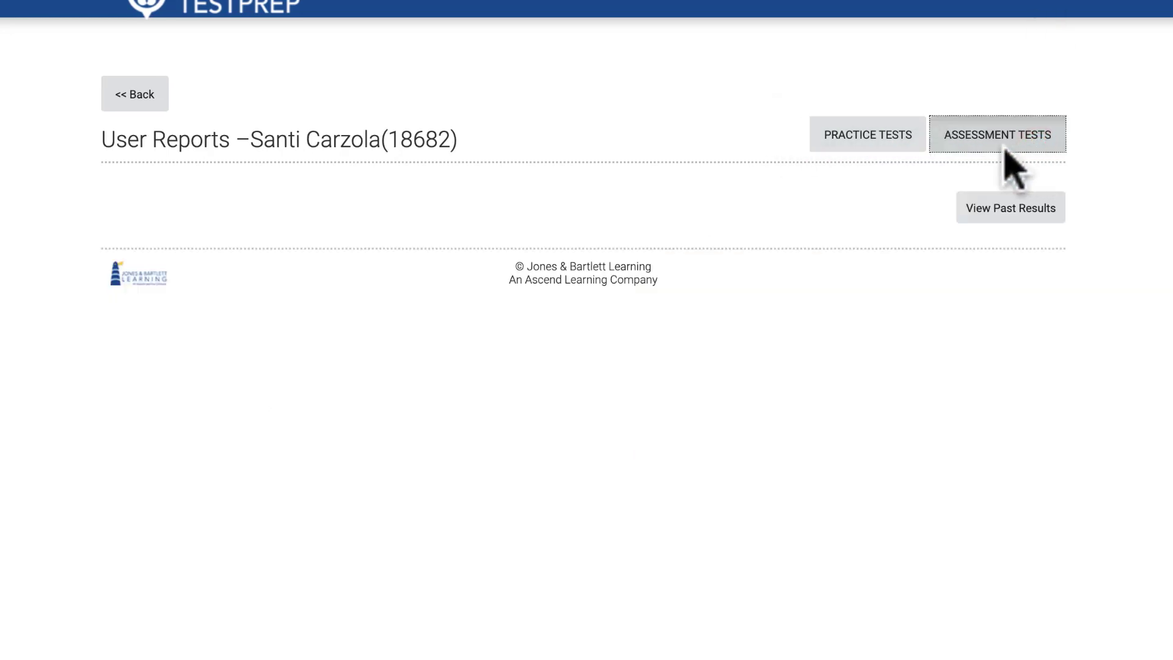
# Open the student's 5/14/2018 12:17:34 PM practice test and scroll down to its item table.
pyautogui.click(888, 149)
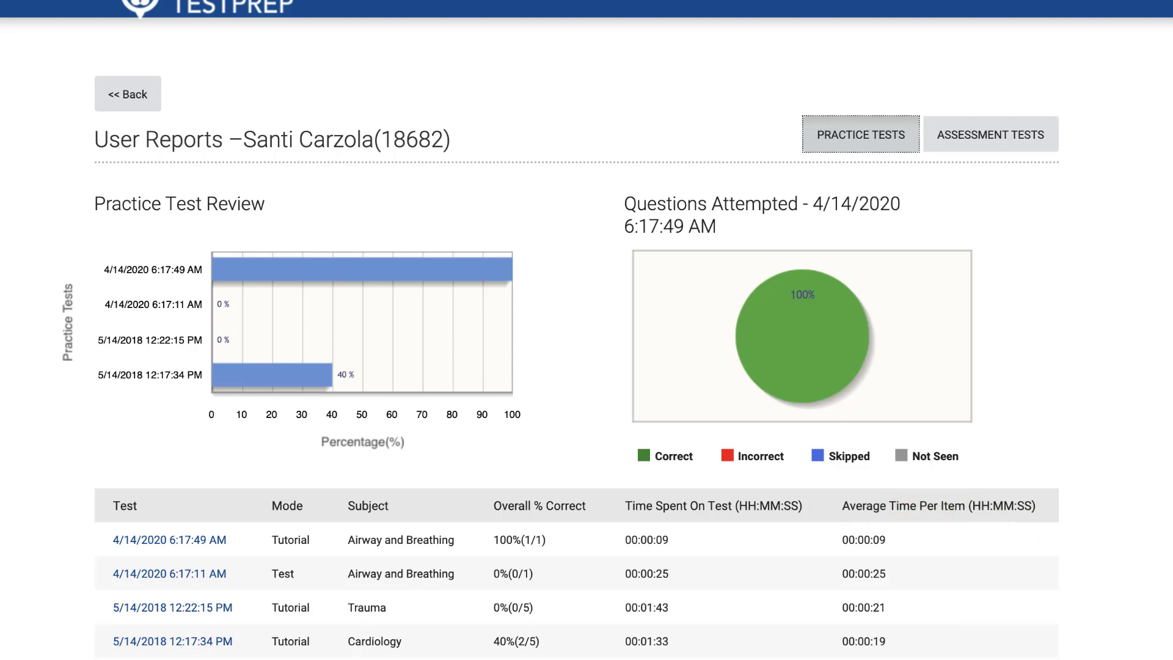
pyautogui.click(193, 642)
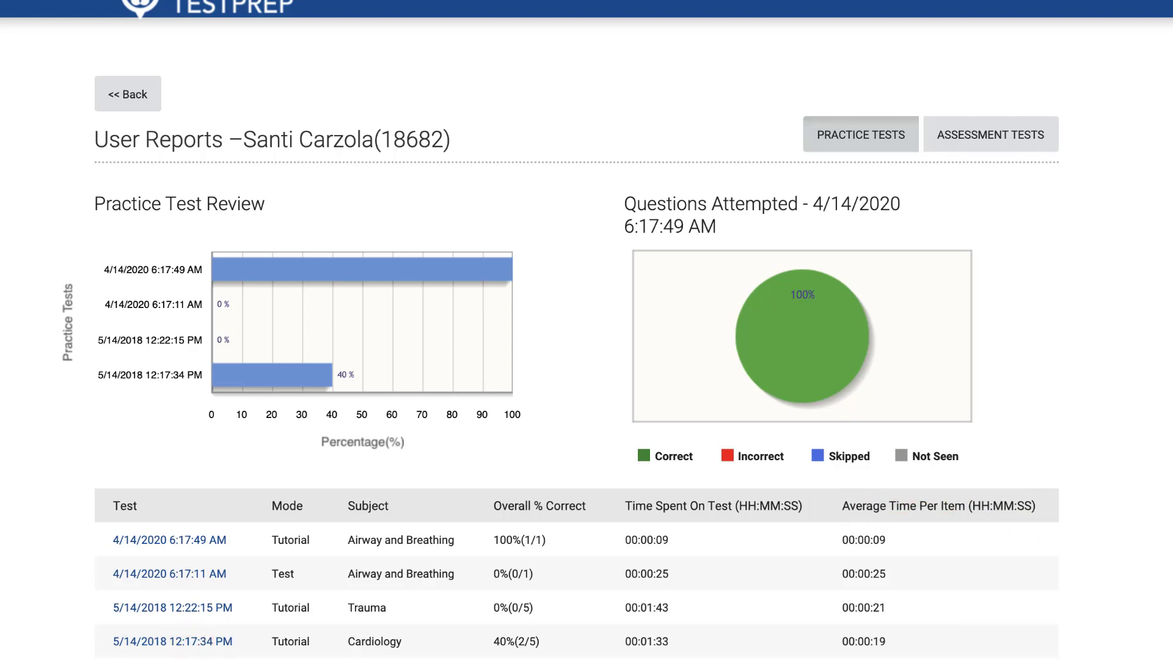
pyautogui.scroll(-10, 561, 358)
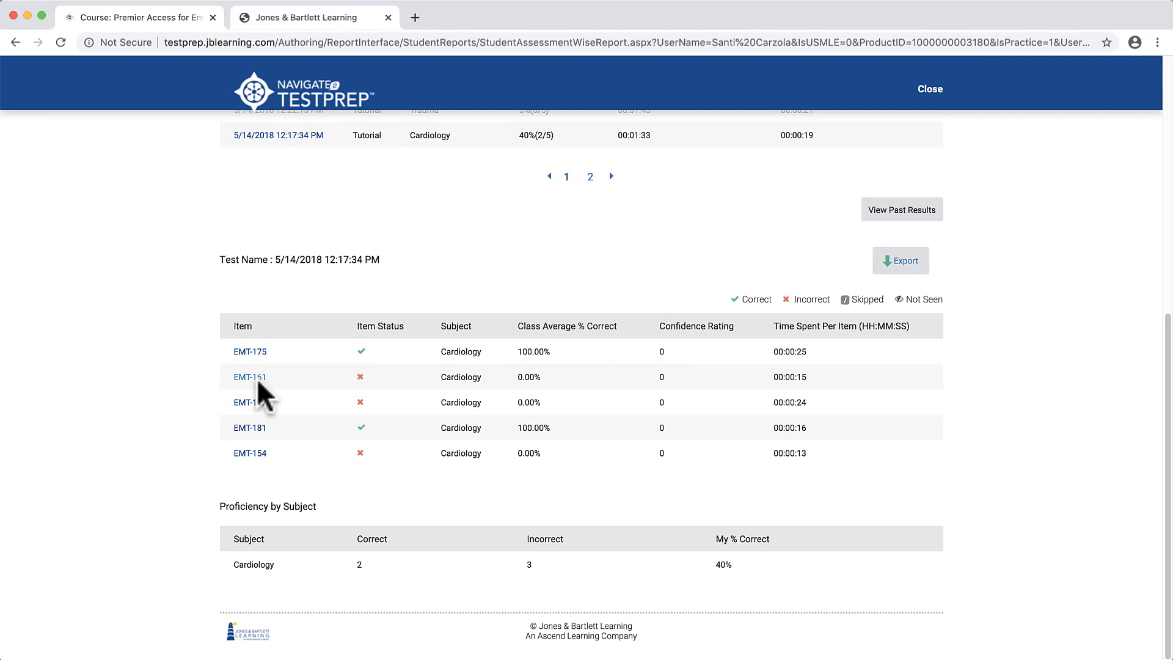
# Review item EMT-161's solution, check Proficiency by Subject, then show the assessment test results.
pyautogui.click(257, 379)
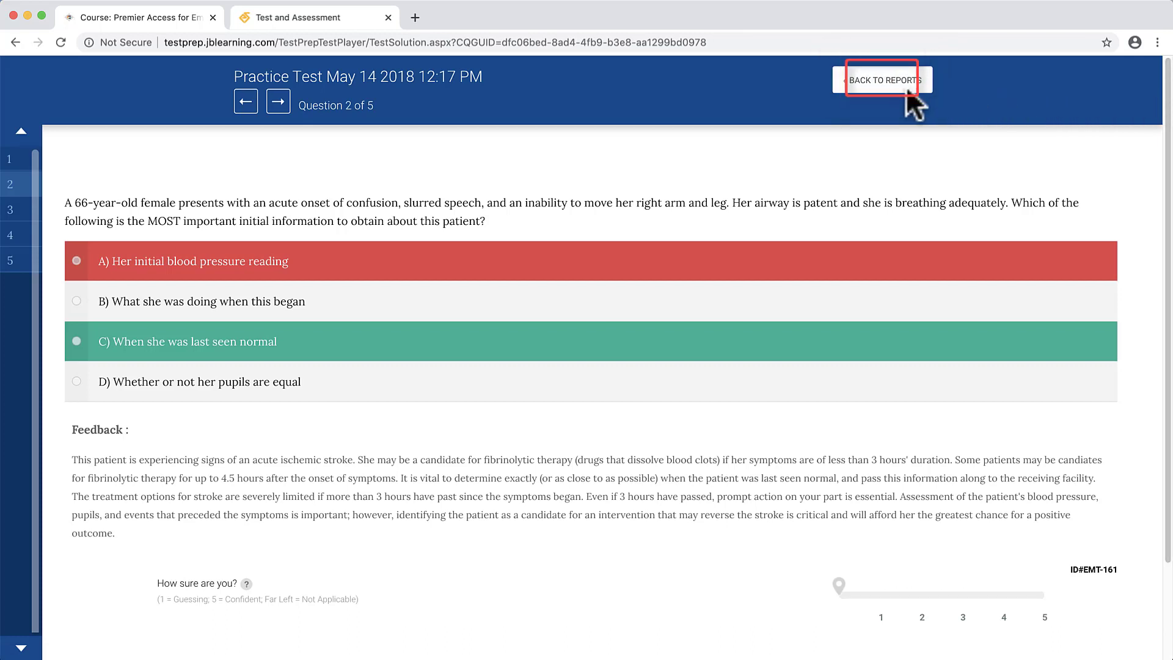
pyautogui.click(885, 80)
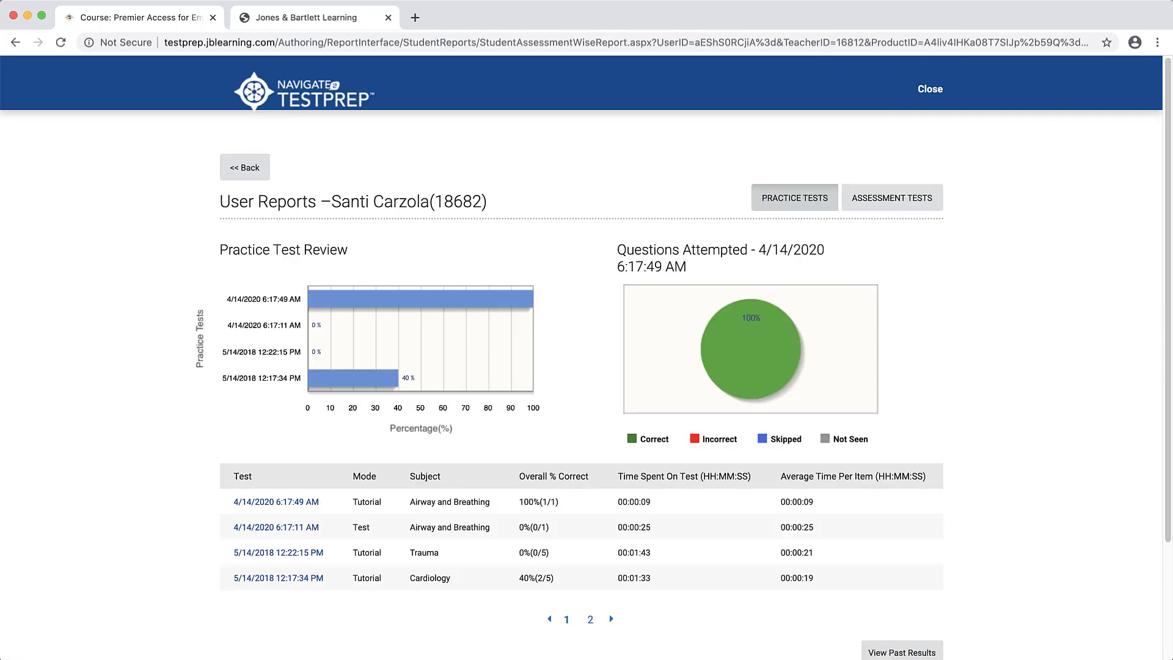
pyautogui.scroll(-7, 582, 367)
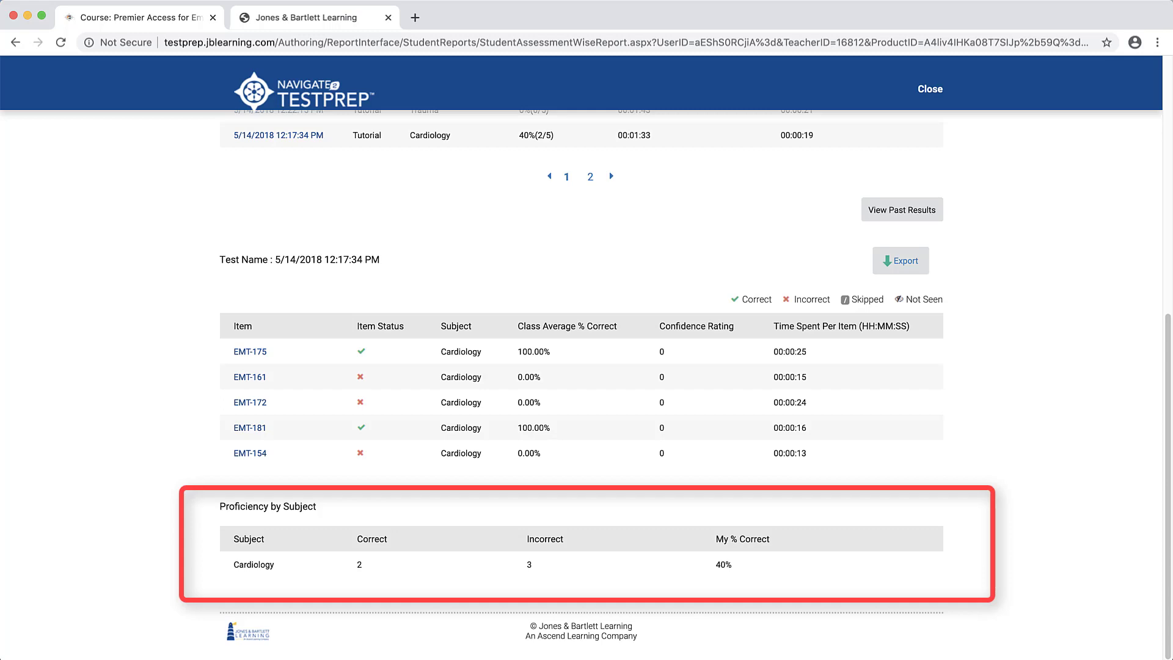
pyautogui.scroll(2, 1135, 304)
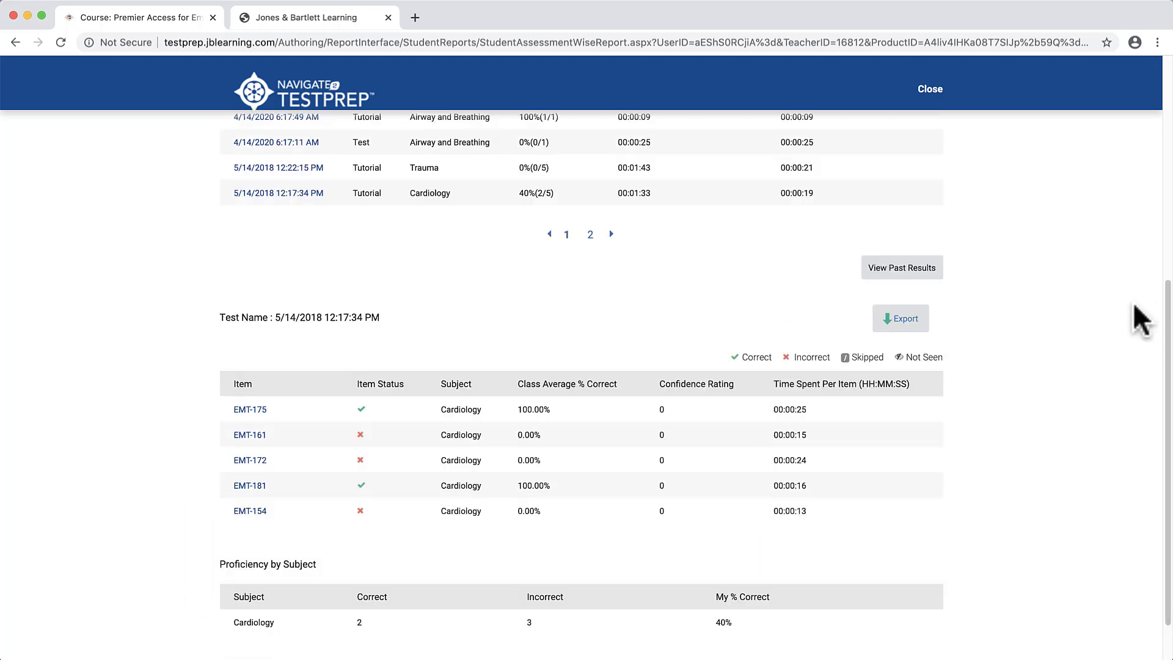
pyautogui.scroll(10, 1133, 302)
pyautogui.click(915, 197)
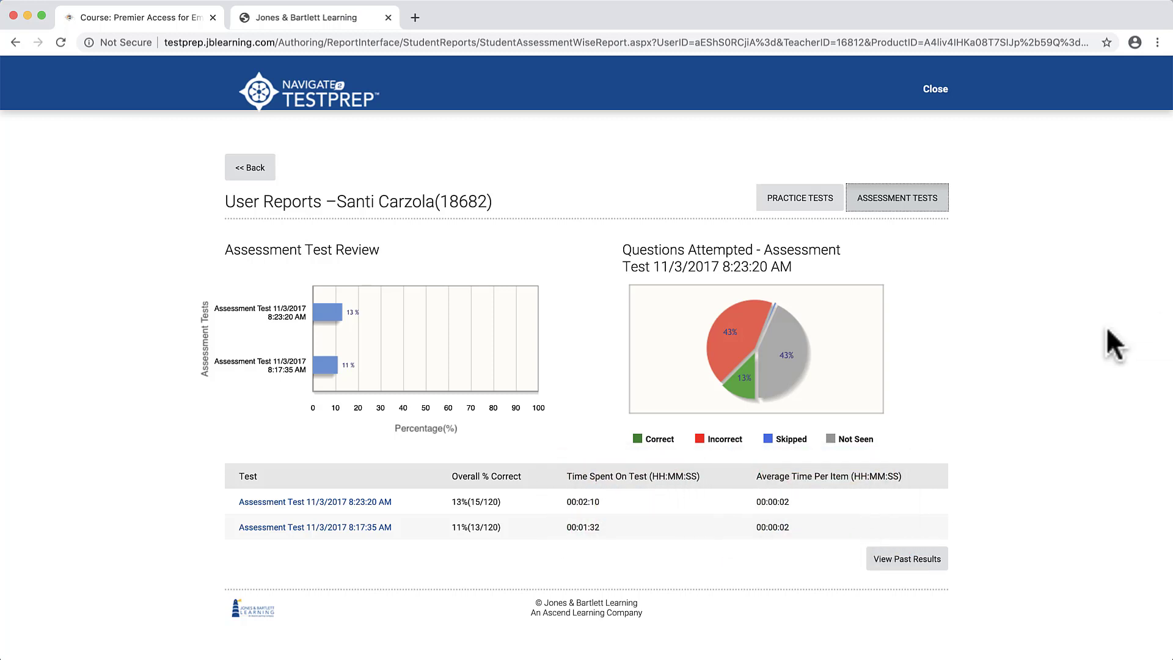
pyautogui.click(376, 502)
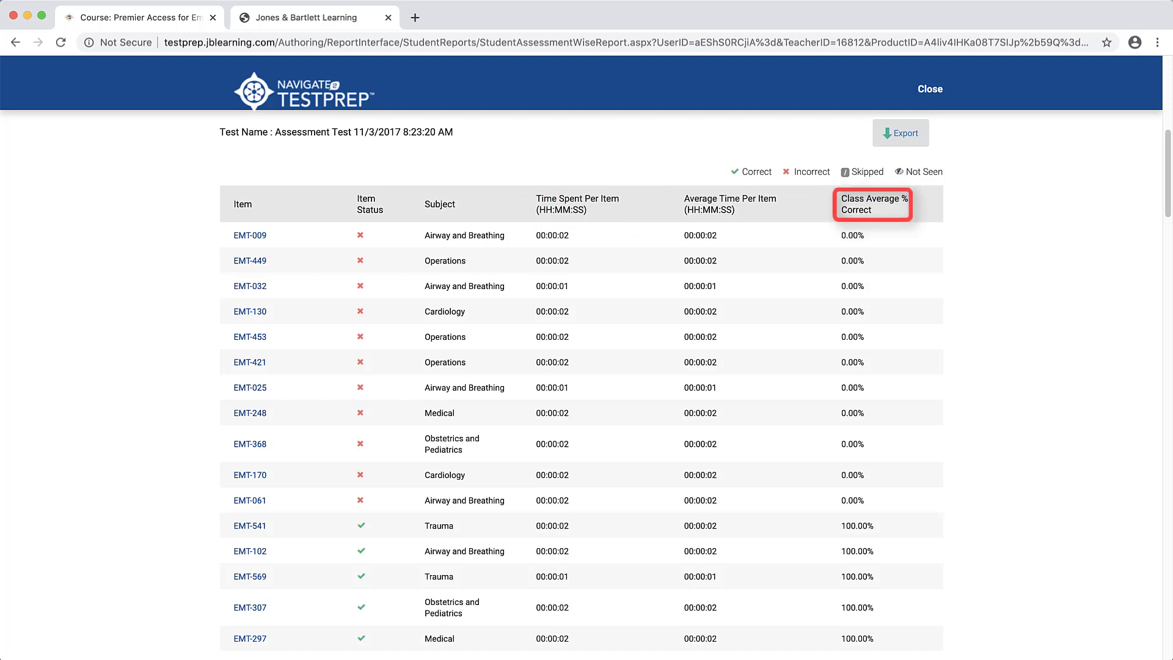
pyautogui.scroll(-3, 968, 190)
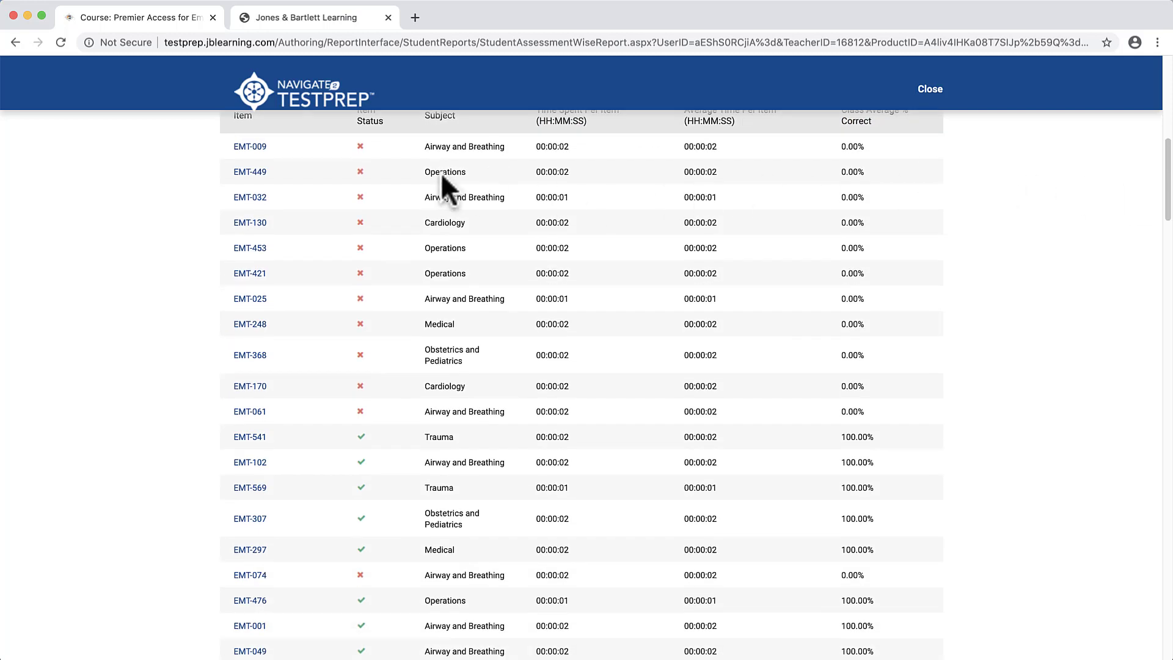
# Review item EMT-009's chosen and correct answers with feedback, then return to the assessment report.
pyautogui.click(255, 146)
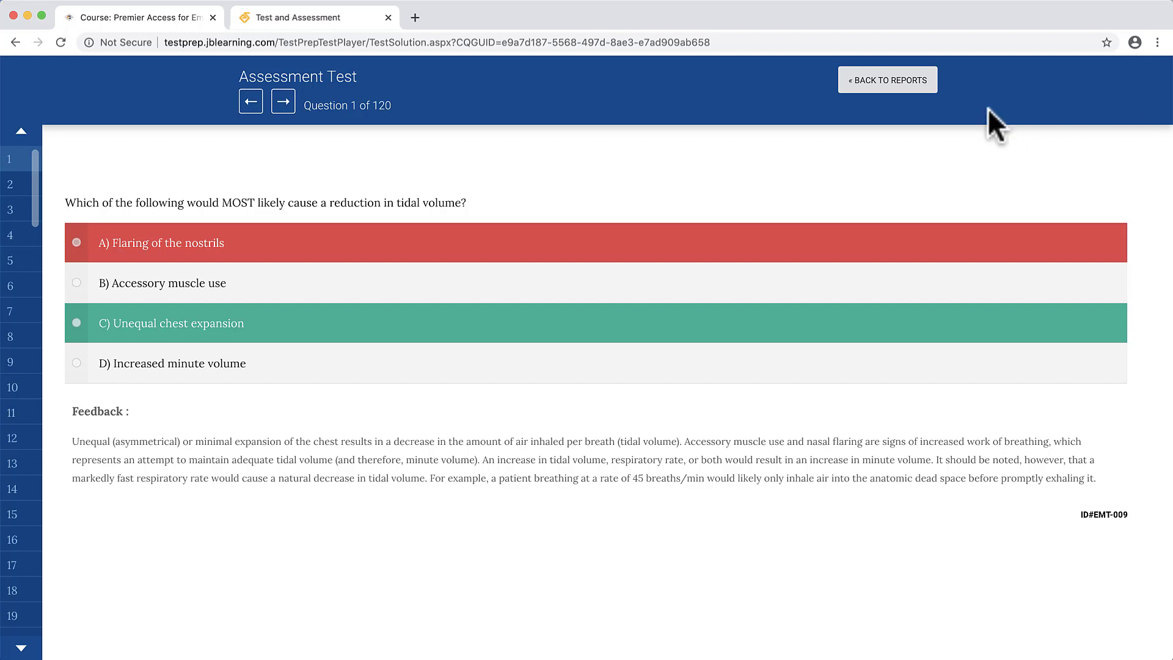
pyautogui.click(923, 83)
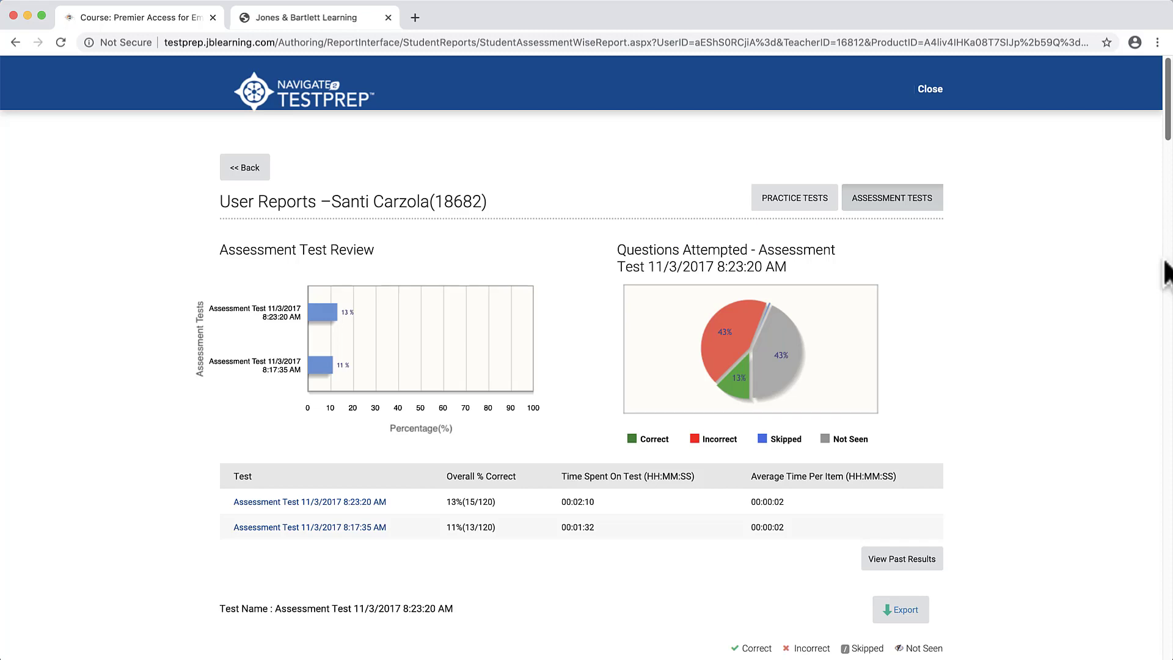
# Look over the Proficiency by Subject charts, then go back to the 5-student class list.
pyautogui.scroll(-20, 1166, 269)
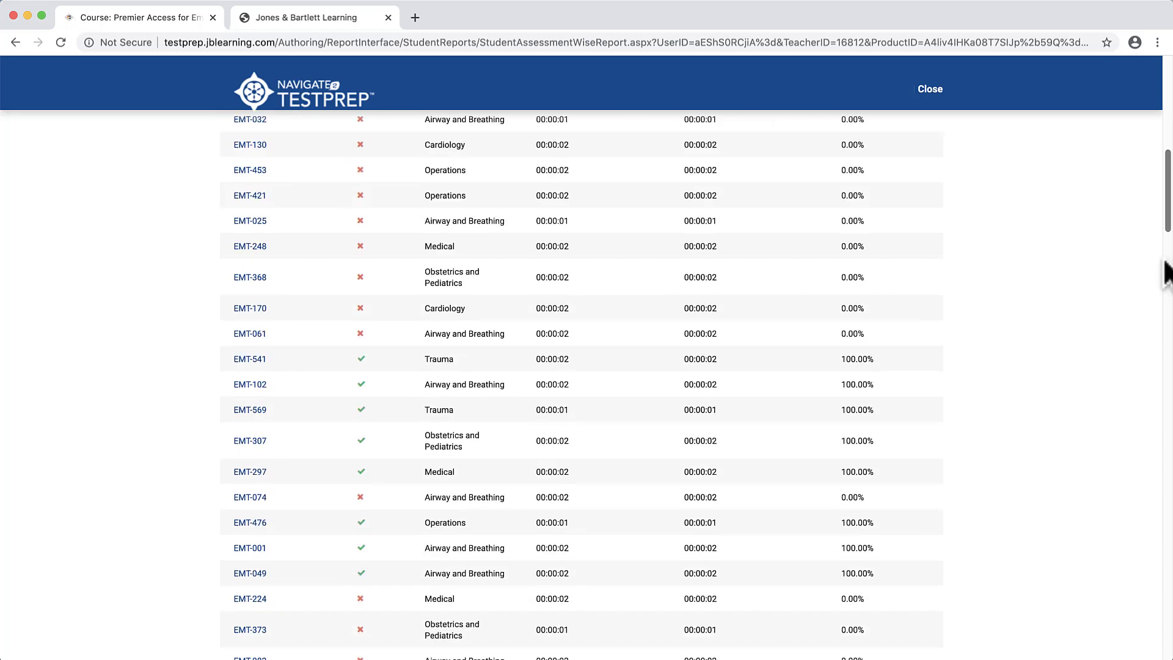
pyautogui.scroll(-6, 1168, 272)
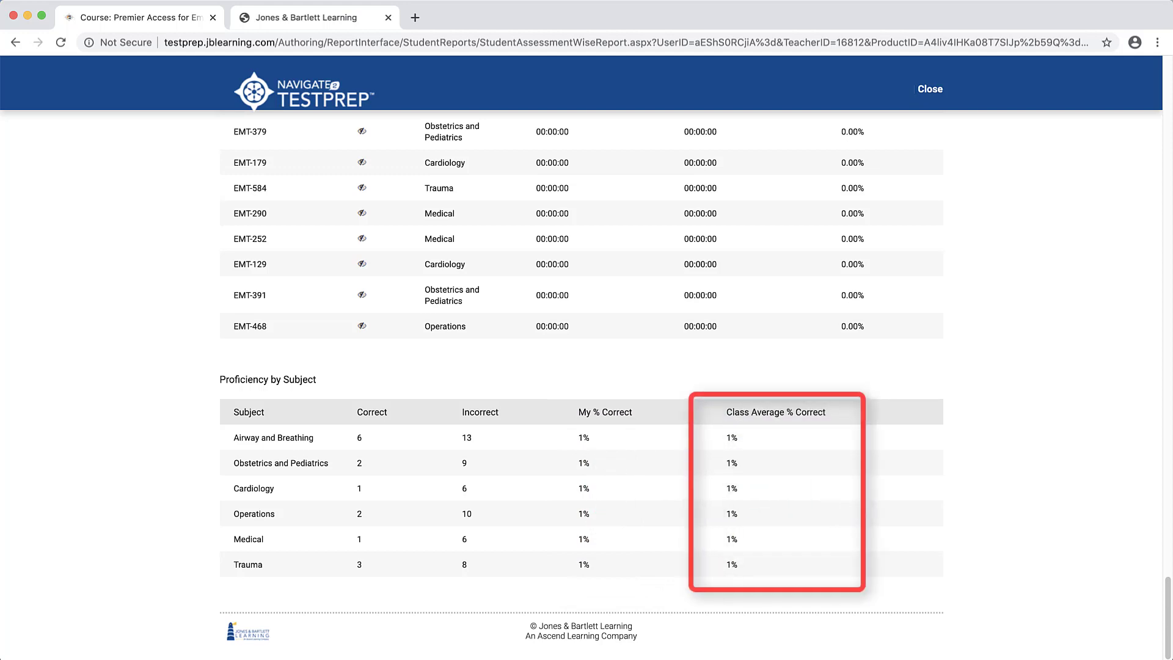
pyautogui.scroll(5, 580, 385)
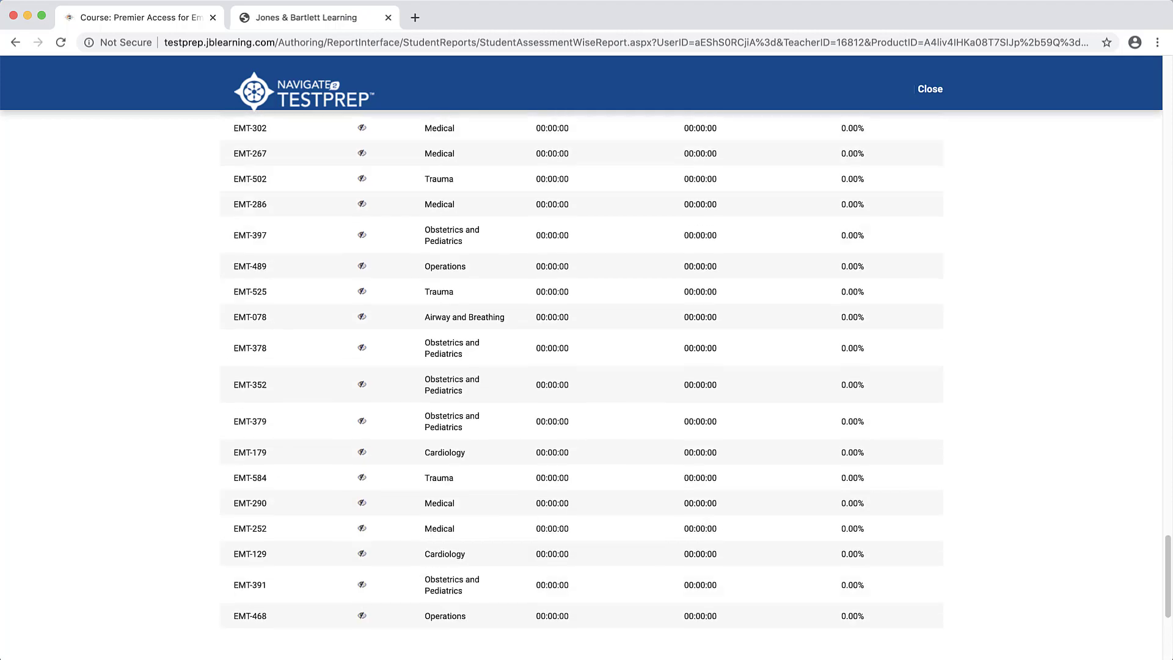
pyautogui.scroll(15, 581, 385)
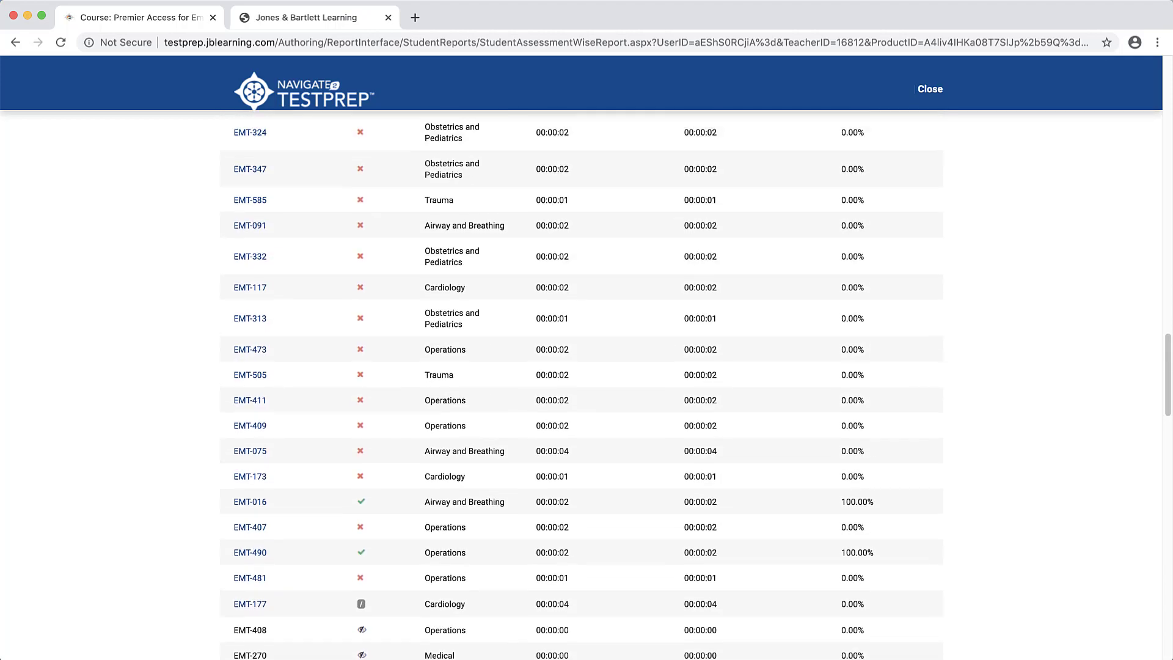
pyautogui.scroll(15, 581, 385)
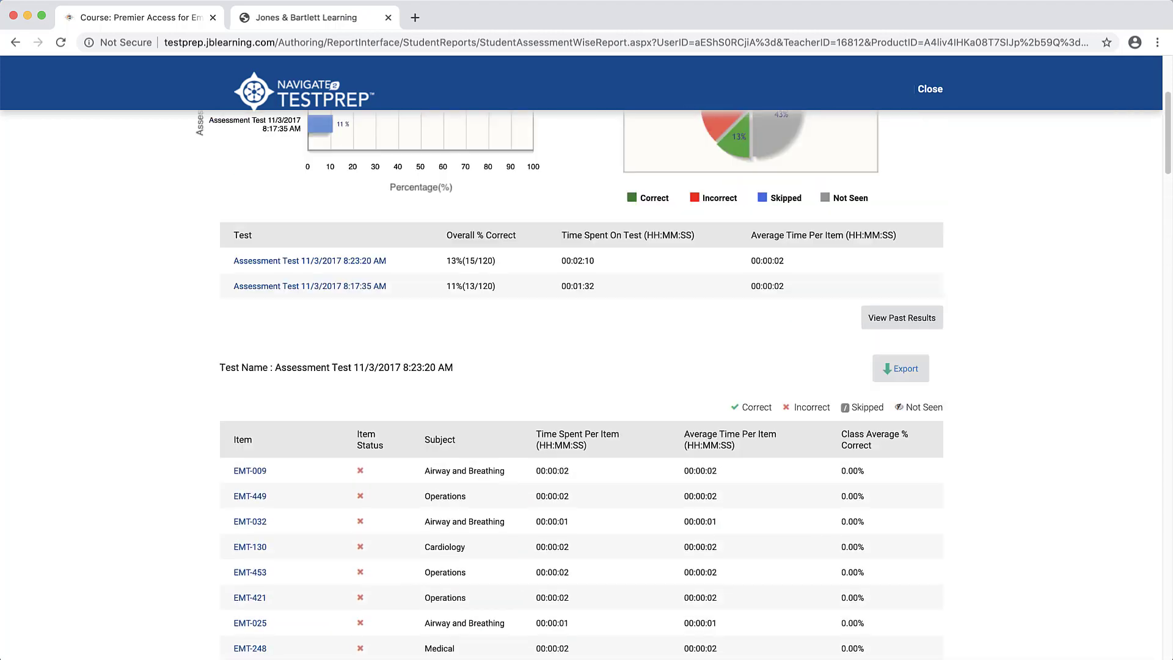
pyautogui.scroll(5, 581, 385)
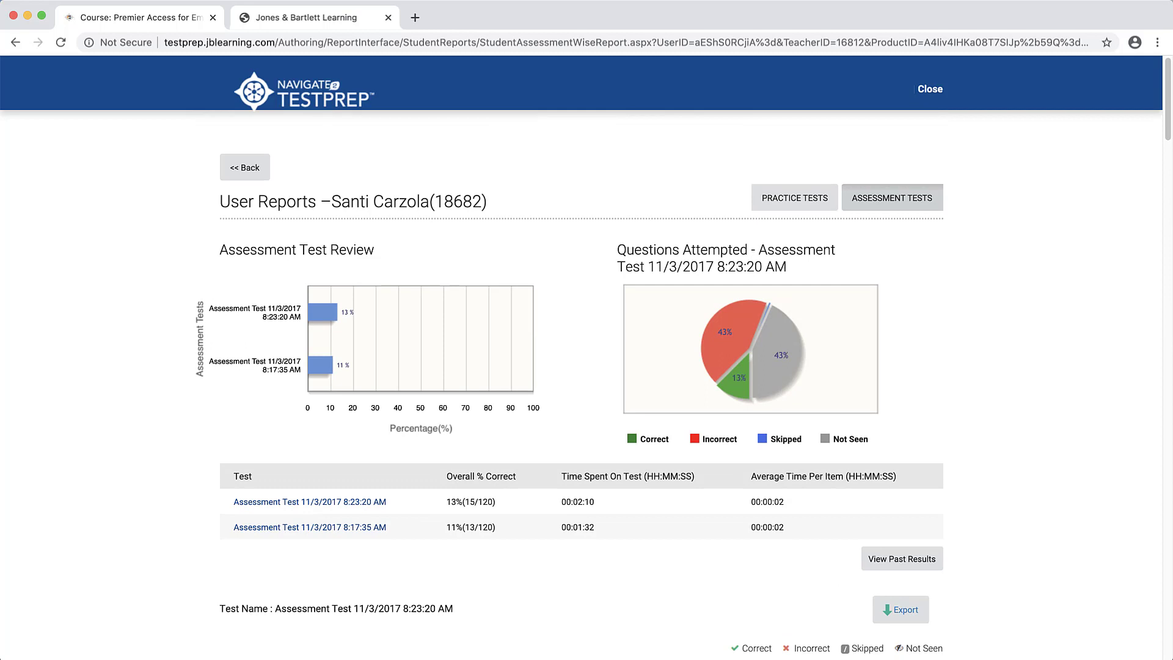
pyautogui.click(266, 175)
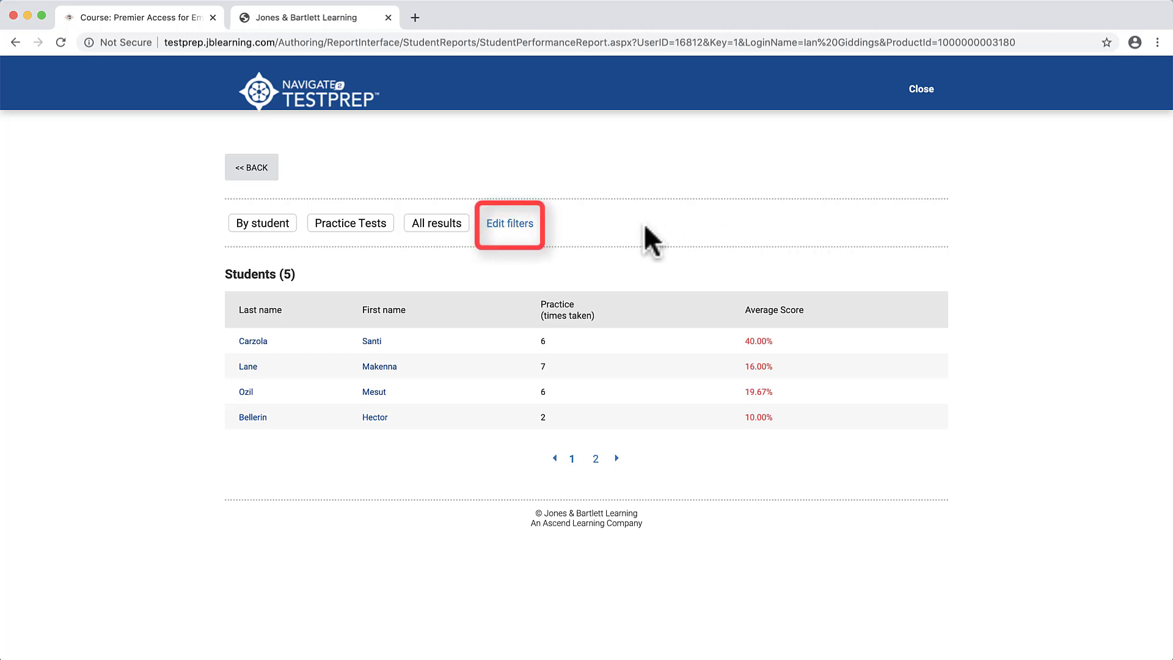
# Switch the report filter to By subject, showing six subjects averaging 21.36%.
pyautogui.click(523, 226)
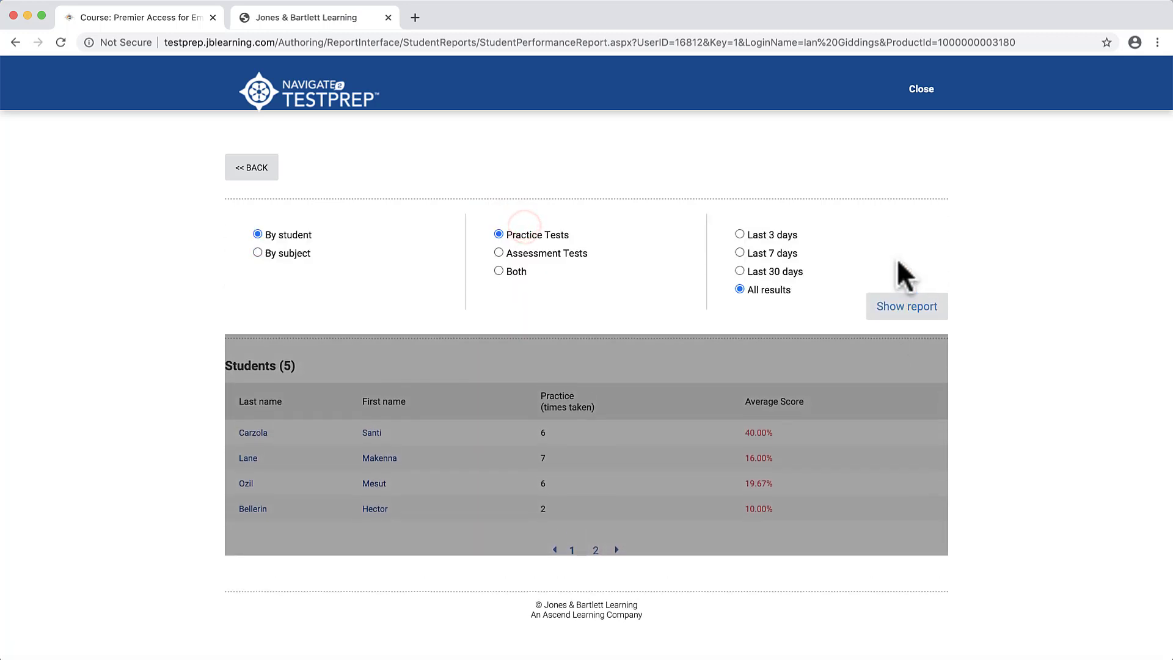
pyautogui.click(257, 253)
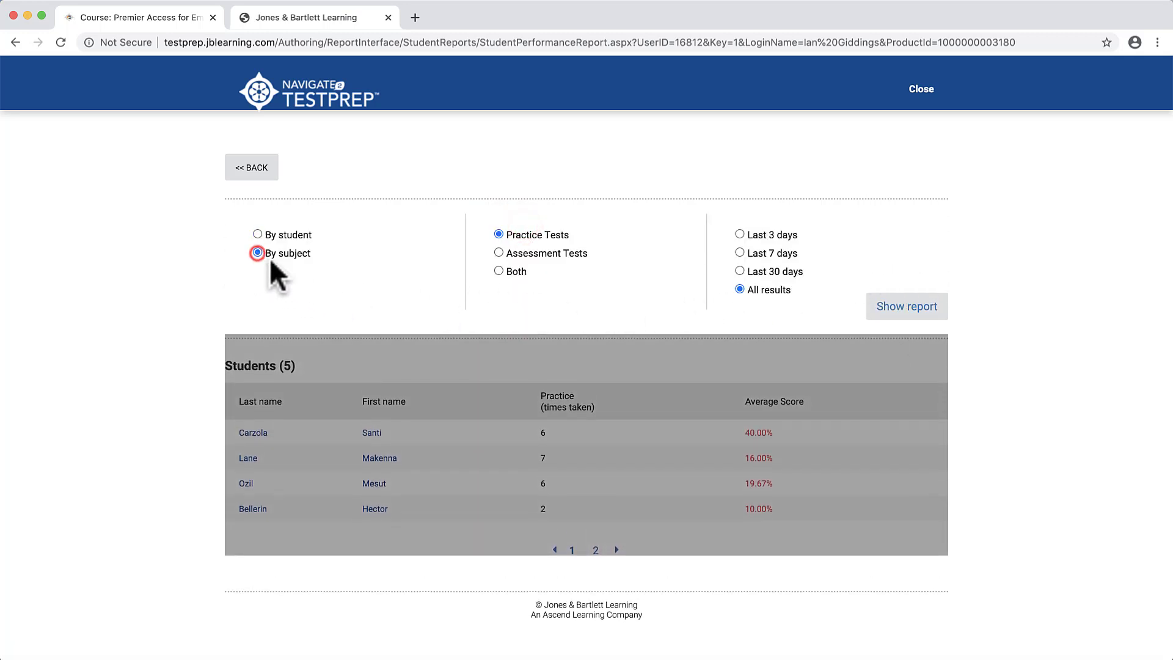
pyautogui.click(904, 303)
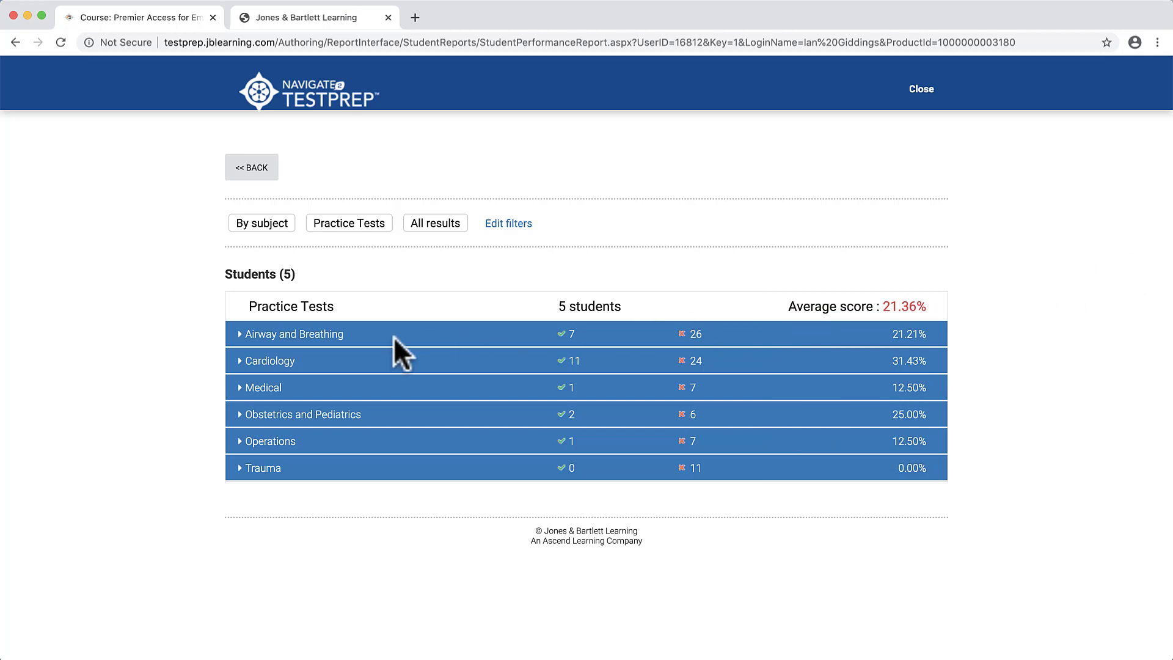
# Expand Cardiology and view its two near-average students, averaging 33.33% and 22.58% over 6 tests.
pyautogui.click(243, 358)
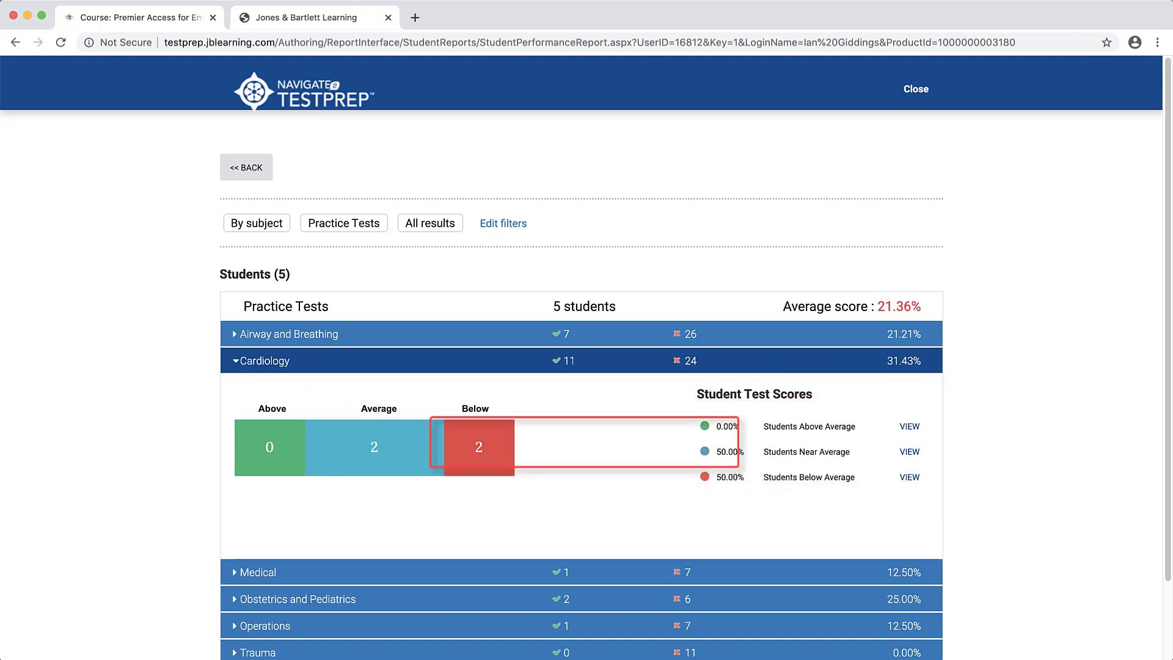
pyautogui.scroll(-3, 587, 367)
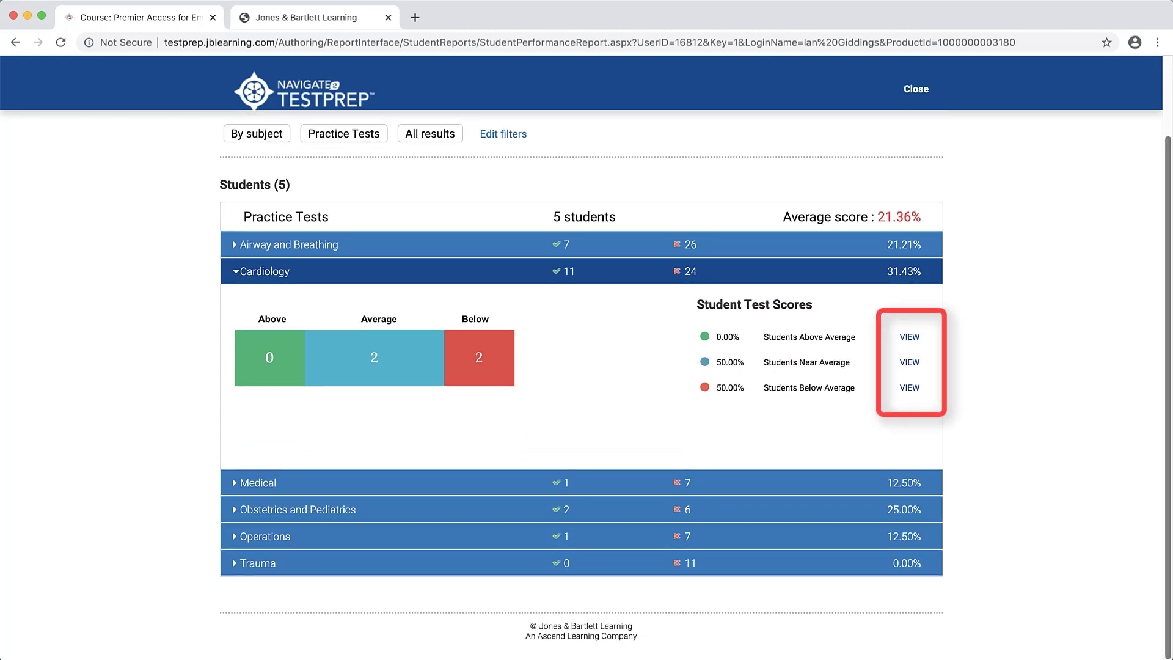
pyautogui.click(912, 360)
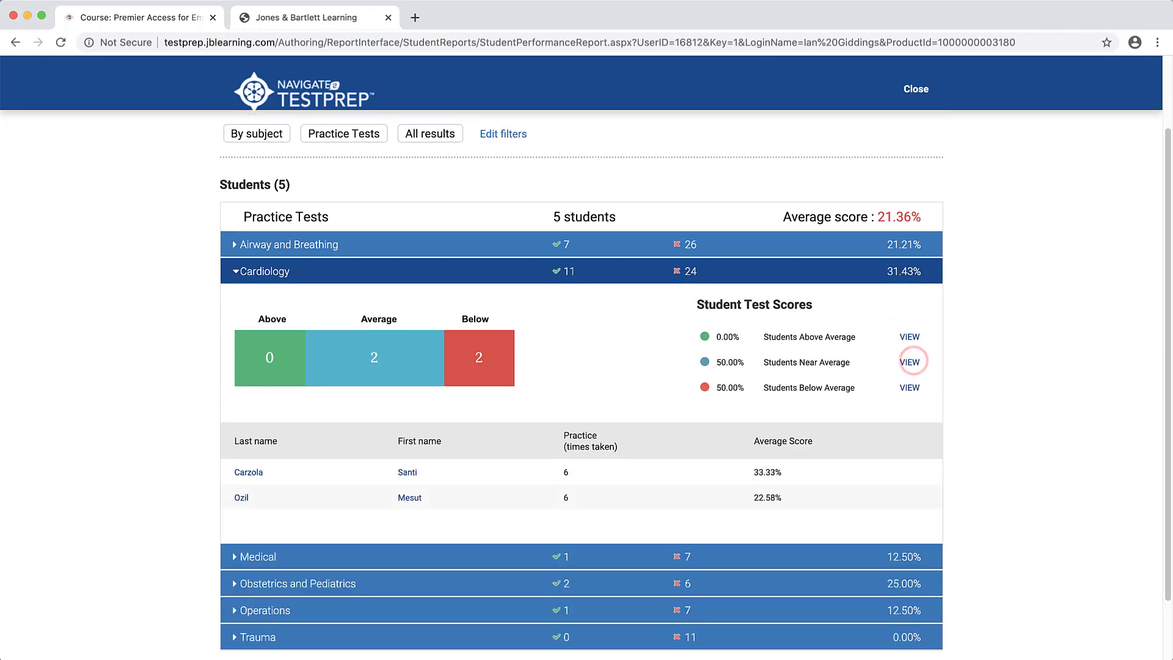